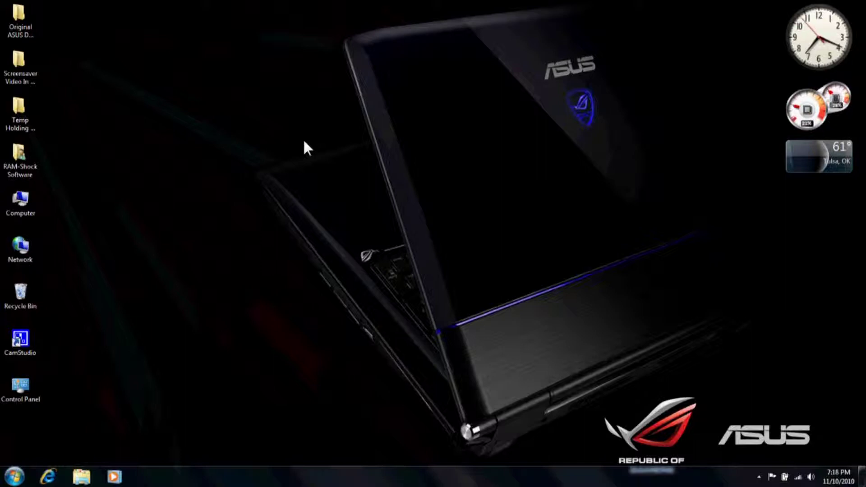
Open the desktop's screen saver settings, close the Personalization window, and open the configuration of the High-Definition 1080p Video screensaver
{"action": "right_click", "coordinate": [336, 106]}
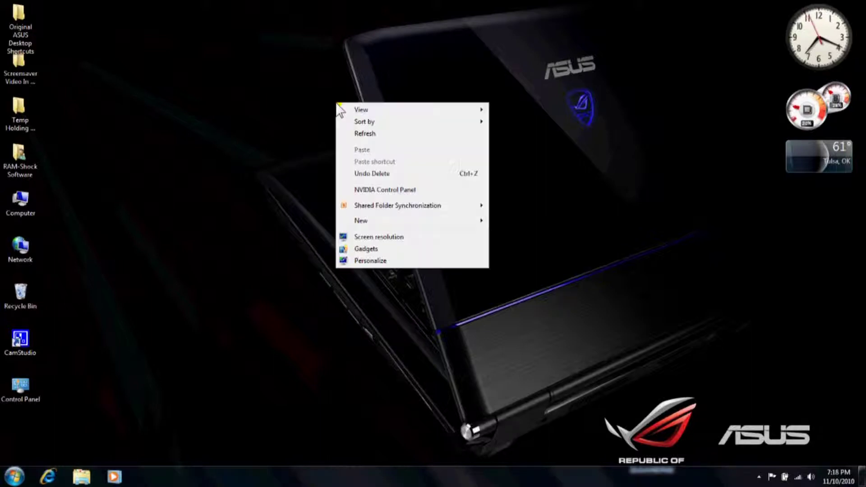
{"action": "left_click", "coordinate": [385, 262]}
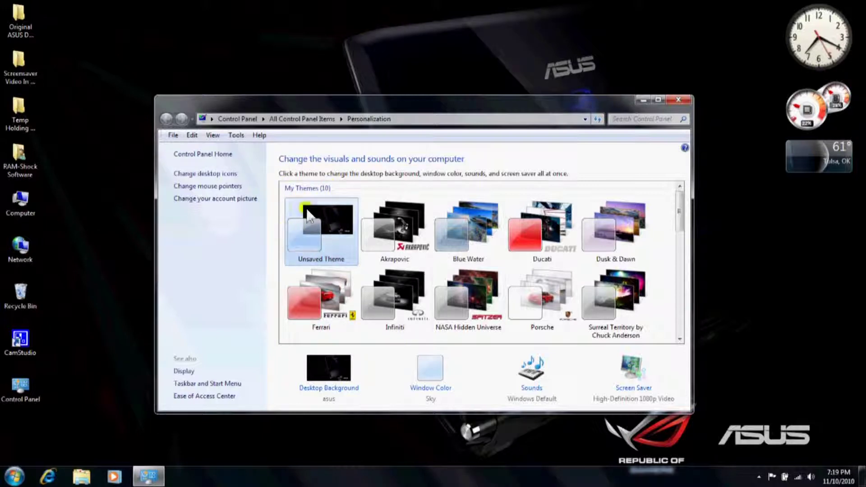
{"action": "left_click", "coordinate": [631, 367]}
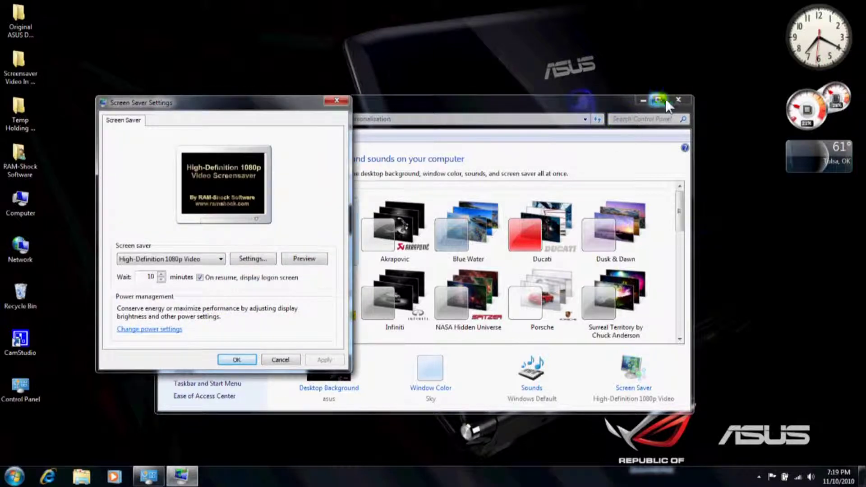
{"action": "left_click", "coordinate": [680, 99]}
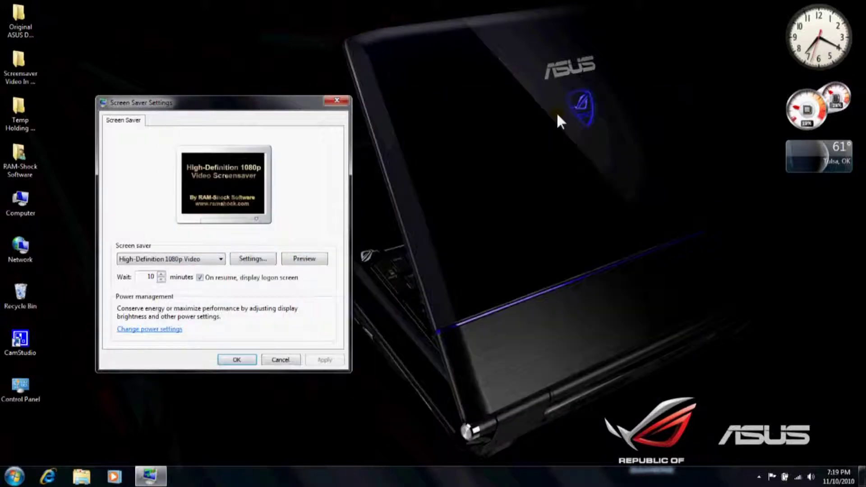
{"action": "left_click_drag", "start_coordinate": [307, 106], "coordinate": [472, 82]}
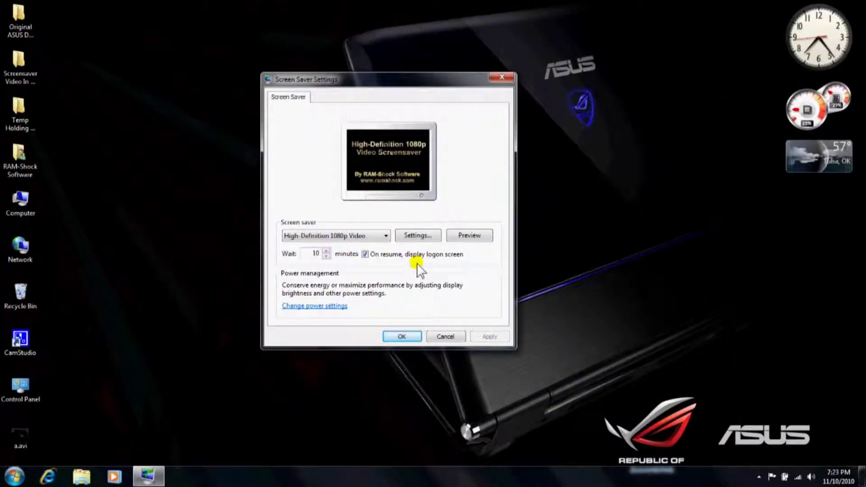
{"action": "left_click", "coordinate": [413, 236]}
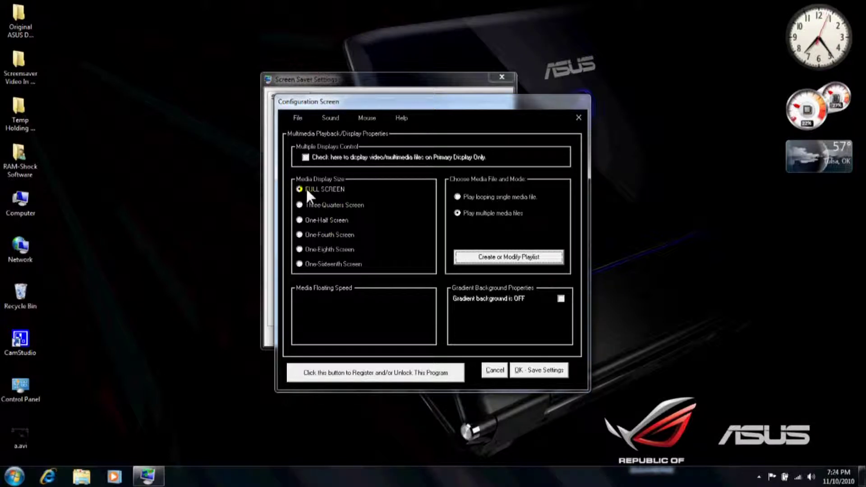
Look over the configuration screen's exit options and the screensaver's sound mute control
{"action": "left_click", "coordinate": [299, 117]}
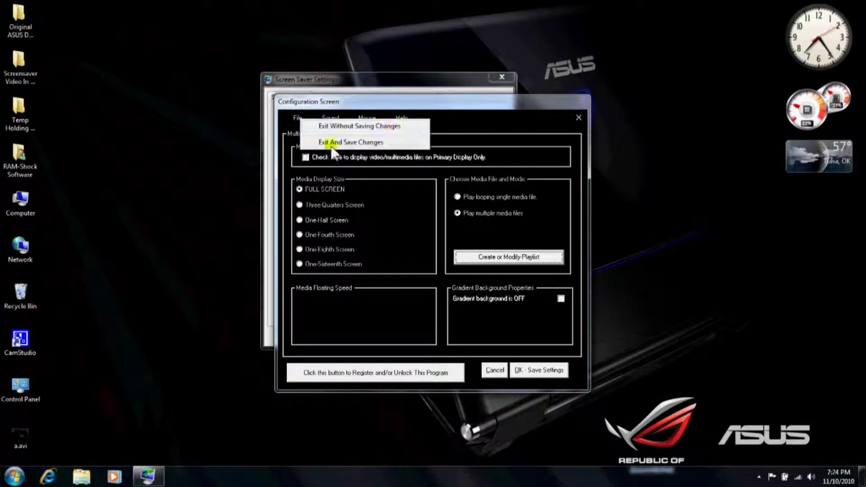
{"action": "left_click", "coordinate": [452, 125]}
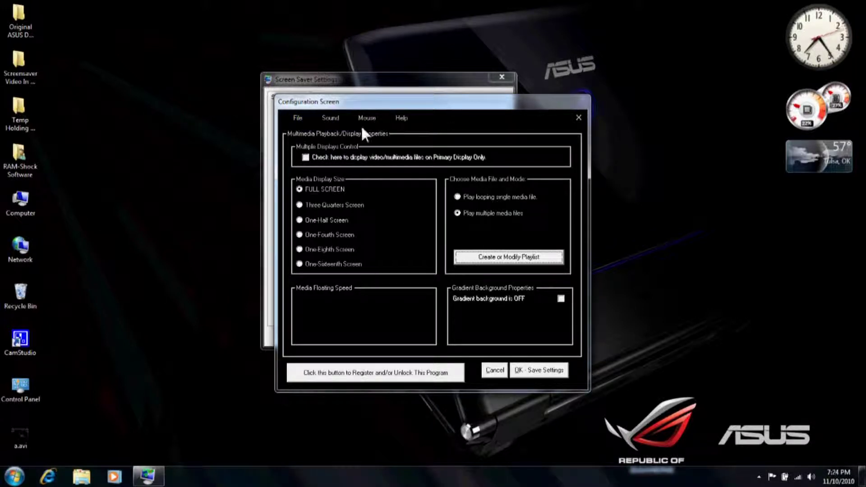
{"action": "left_click", "coordinate": [328, 117]}
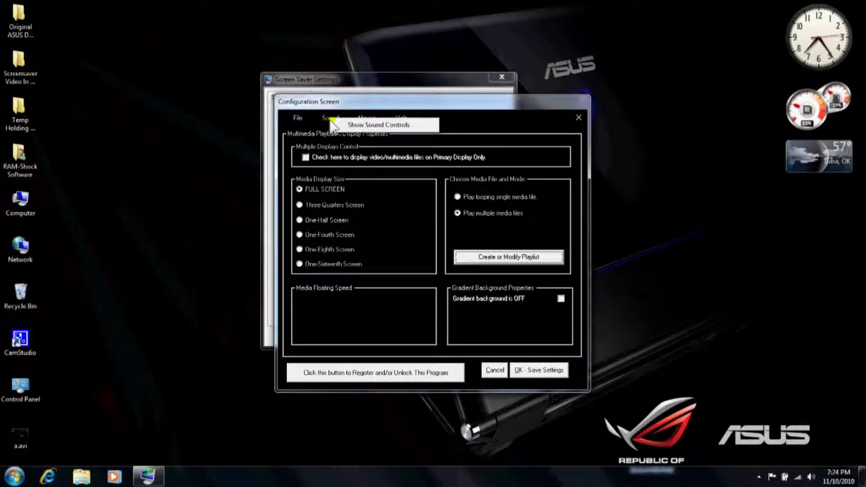
{"action": "left_click", "coordinate": [369, 126]}
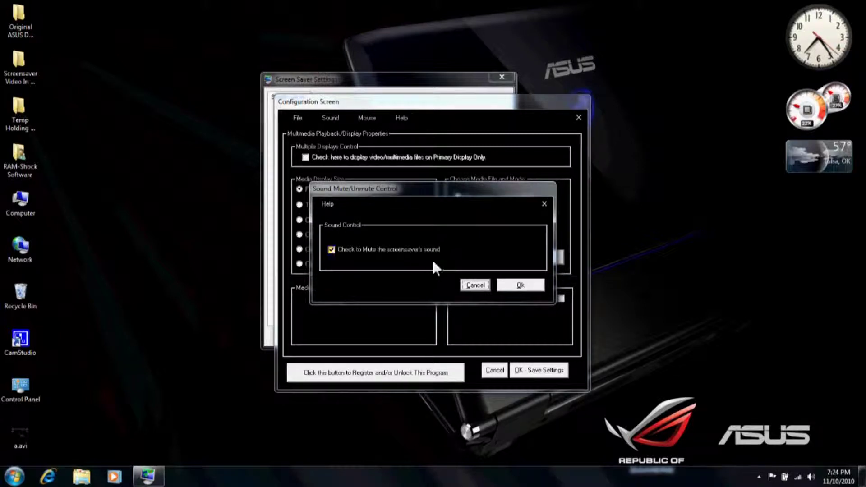
{"action": "left_click", "coordinate": [507, 285]}
{"action": "left_click", "coordinate": [478, 285]}
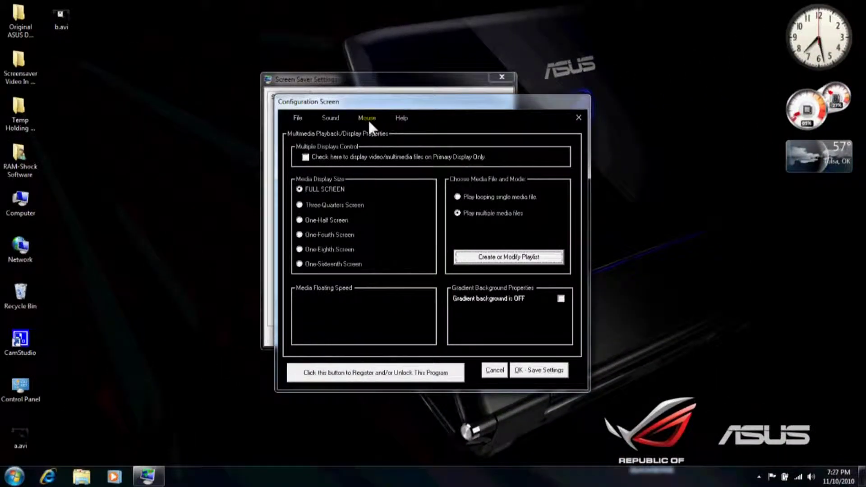
Examine the mouse sensitivity and full-screen mouse movement options, and leave them without saving
{"action": "left_click", "coordinate": [368, 119]}
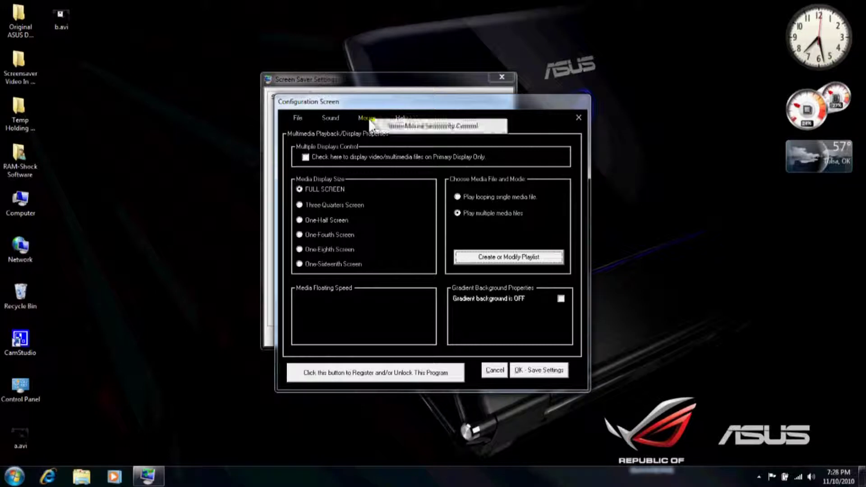
{"action": "left_click", "coordinate": [419, 126]}
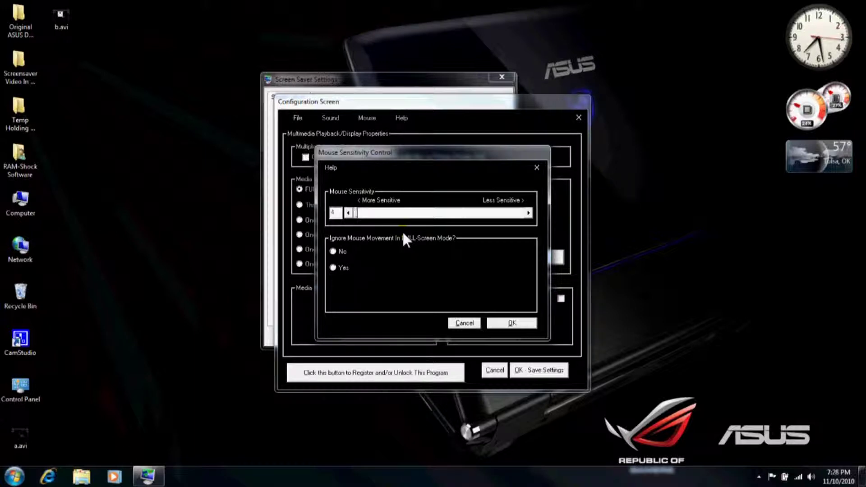
{"action": "mouse_move", "coordinate": [359, 213]}
{"action": "left_mouse_down"}
{"action": "mouse_move", "coordinate": [481, 215]}
{"action": "mouse_move", "coordinate": [369, 218]}
{"action": "mouse_move", "coordinate": [362, 226]}
{"action": "left_mouse_up"}
{"action": "left_click", "coordinate": [462, 323]}
{"action": "left_click", "coordinate": [463, 322]}
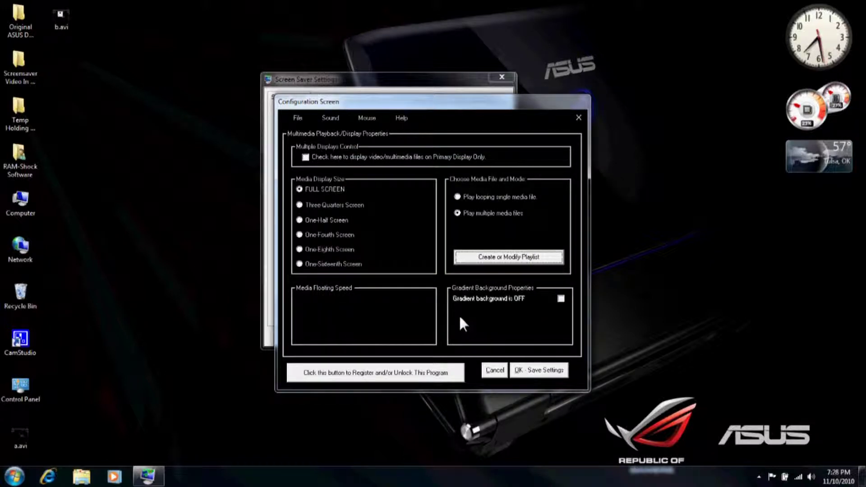
View the screensaver's online help page and follow its second codec download link to the Media Player Codec Pack
{"action": "left_click", "coordinate": [401, 119]}
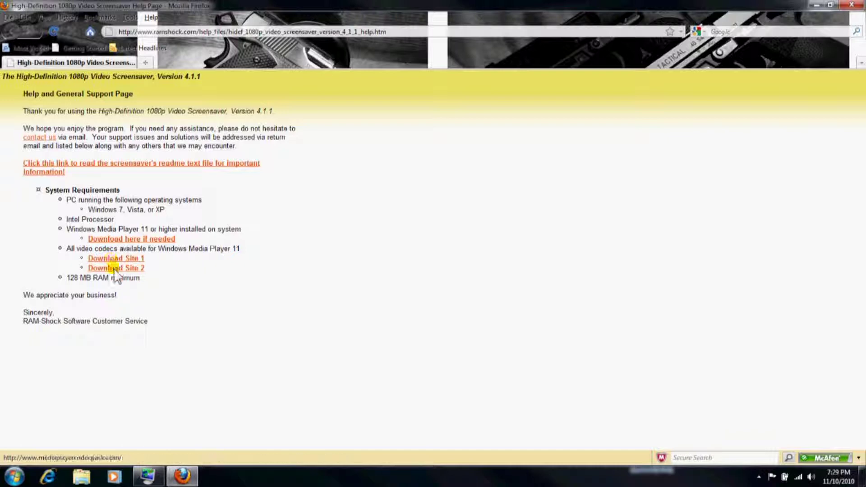
{"action": "left_click", "coordinate": [103, 268]}
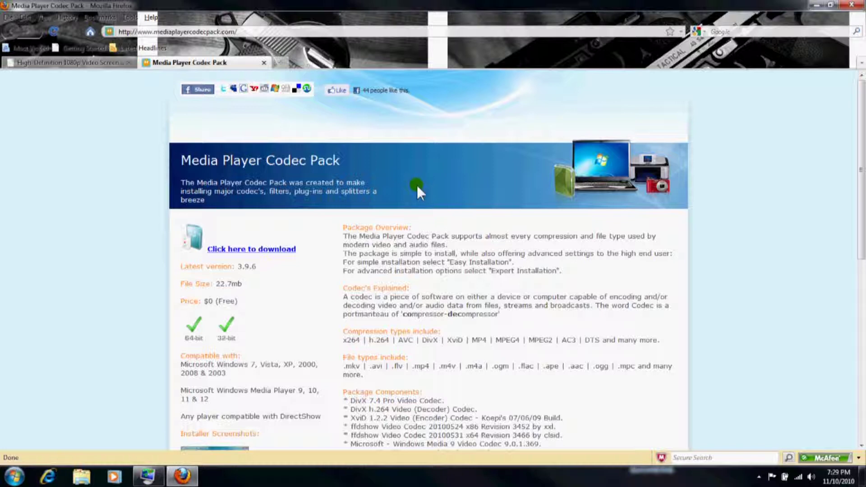
{"action": "left_click", "coordinate": [288, 248]}
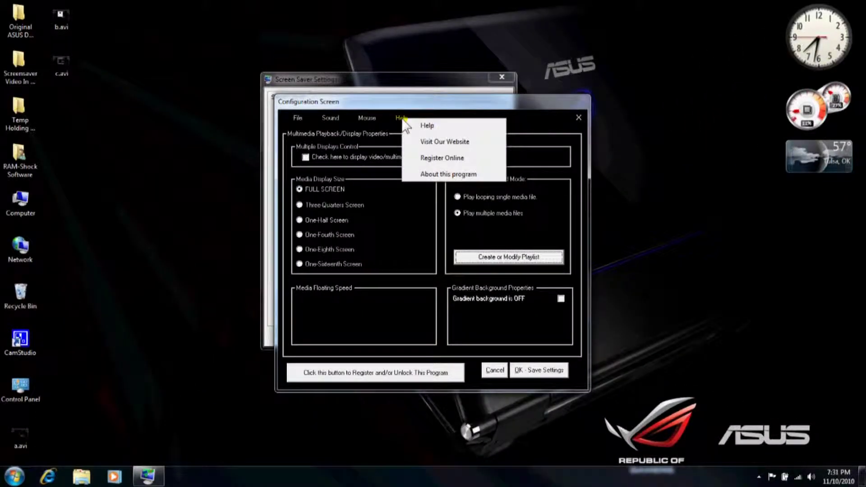
Visit the RAM-Shock Software website through the screensaver's help options and enter the site
{"action": "left_click", "coordinate": [436, 142]}
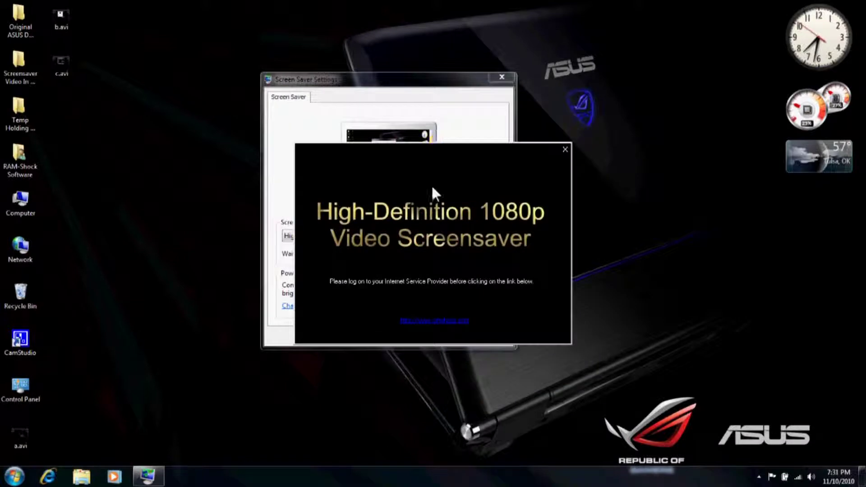
{"action": "left_click", "coordinate": [429, 321]}
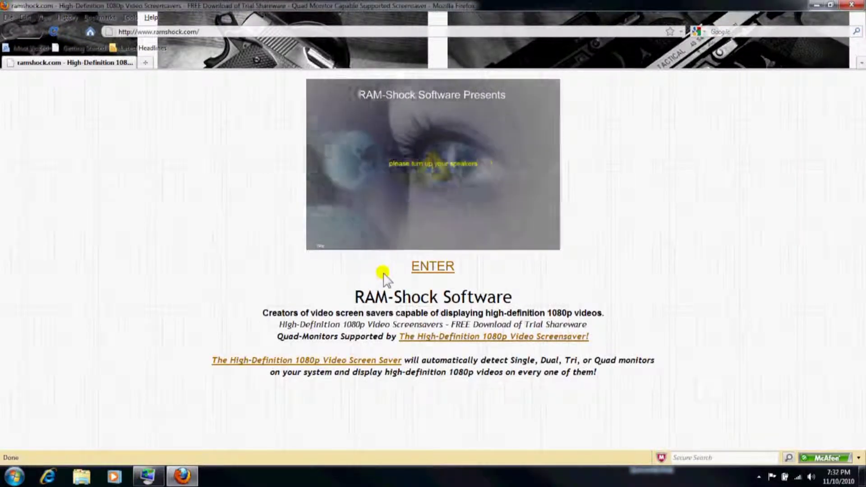
{"action": "left_click", "coordinate": [427, 266]}
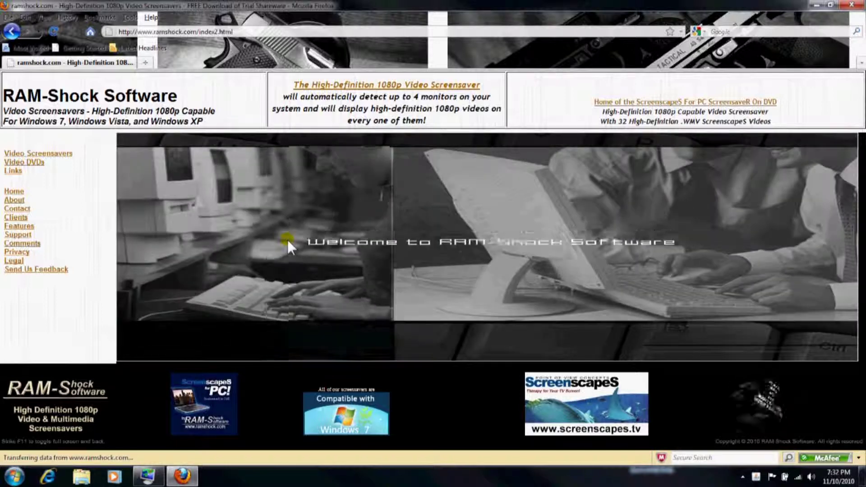
Skip the site intro, open the High-Definition 1080p Video Screensaver product page and read through its description and download links
{"action": "left_click", "coordinate": [287, 238]}
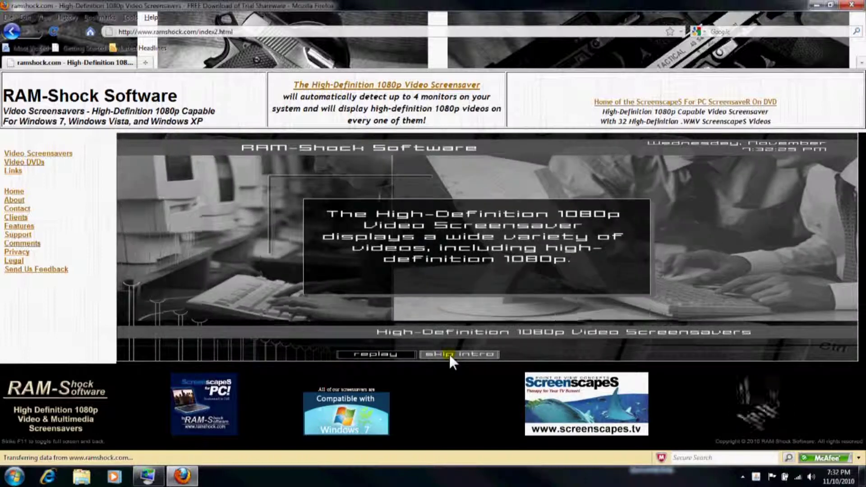
{"action": "left_click", "coordinate": [450, 354]}
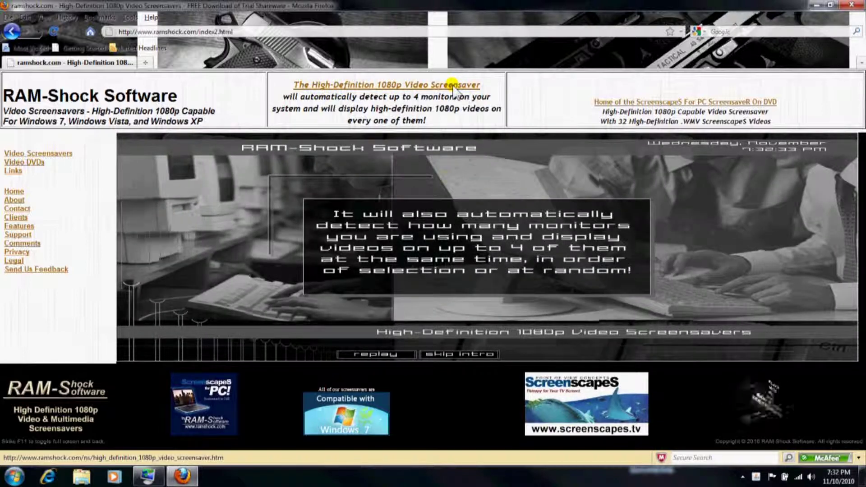
{"action": "left_click", "coordinate": [456, 354]}
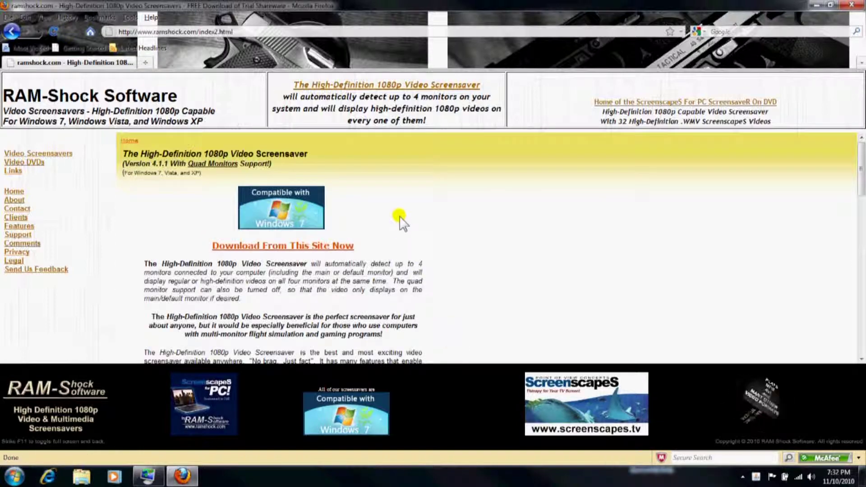
{"action": "scroll", "coordinate": [399, 219], "scroll_direction": "down", "scroll_amount": 1}
{"action": "scroll", "coordinate": [399, 217], "scroll_direction": "down", "scroll_amount": 10}
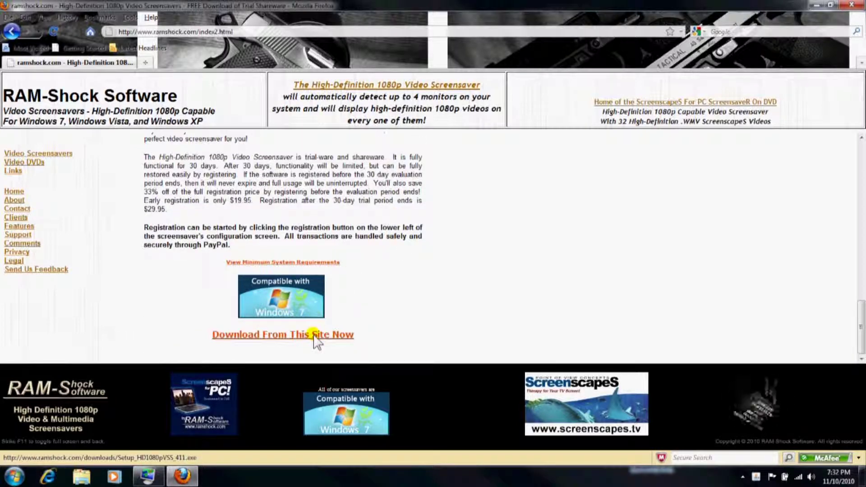
{"action": "scroll", "coordinate": [399, 210], "scroll_direction": "up", "scroll_amount": 12}
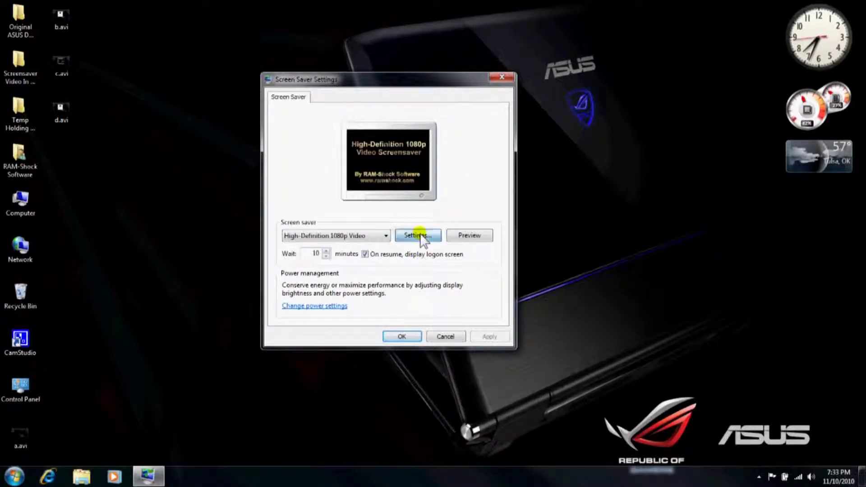
Reopen the screensaver's configuration screen and look over its online registration and program information options
{"action": "left_click", "coordinate": [420, 234]}
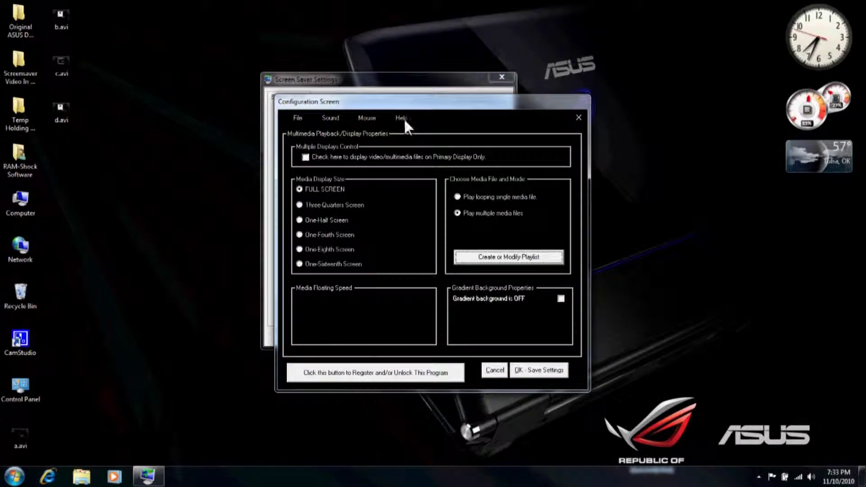
{"action": "left_click", "coordinate": [402, 120]}
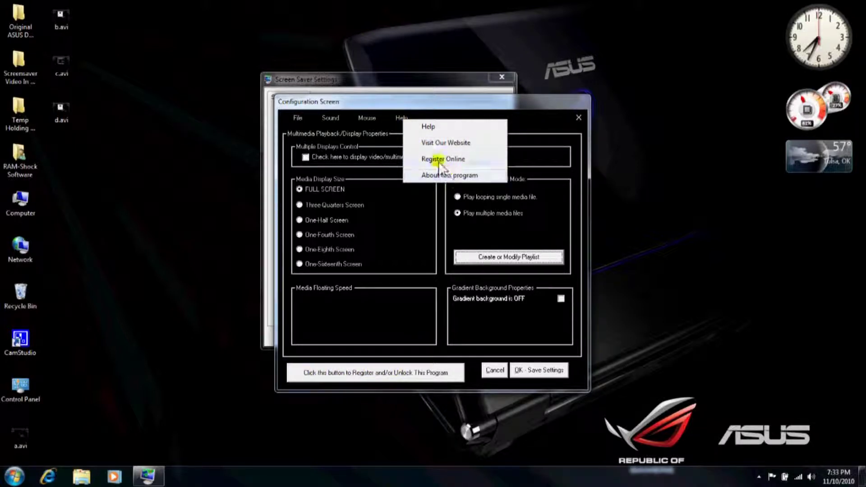
{"action": "left_click", "coordinate": [404, 197]}
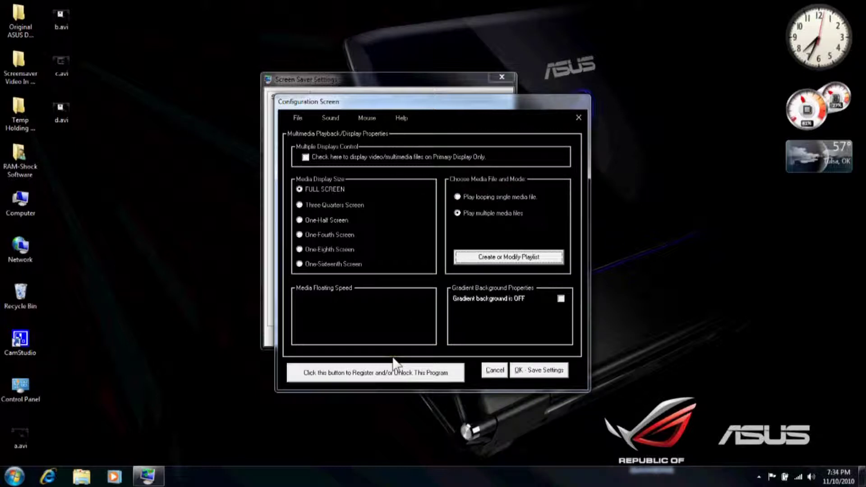
Start registering and unlocking the screensaver, agreeing to register now and confirming the Internet connection notice
{"action": "left_click", "coordinate": [369, 373]}
{"action": "left_click", "coordinate": [392, 377]}
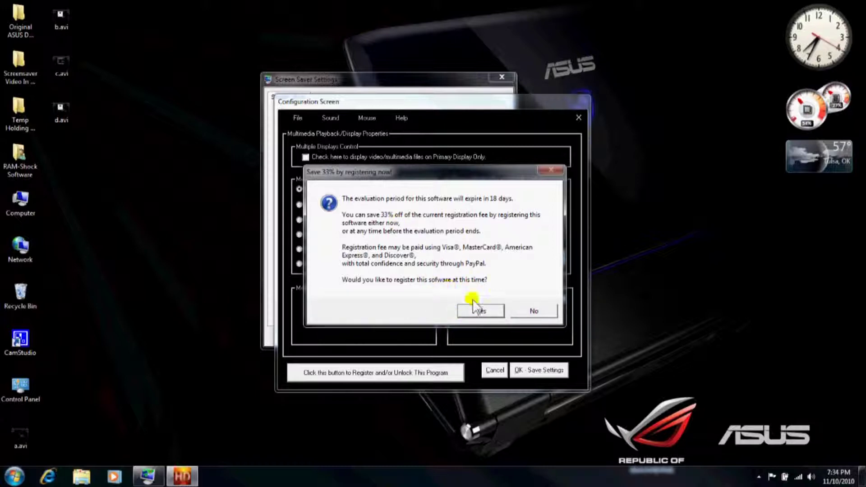
{"action": "left_click", "coordinate": [478, 309]}
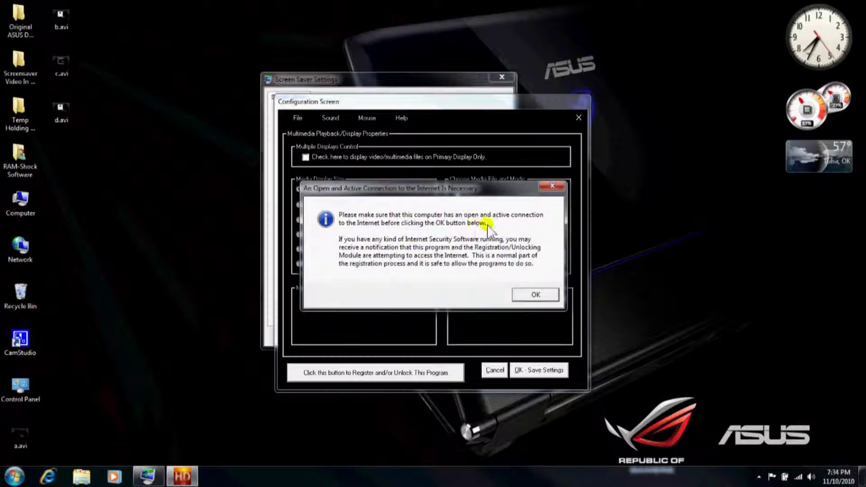
{"action": "left_click", "coordinate": [523, 295]}
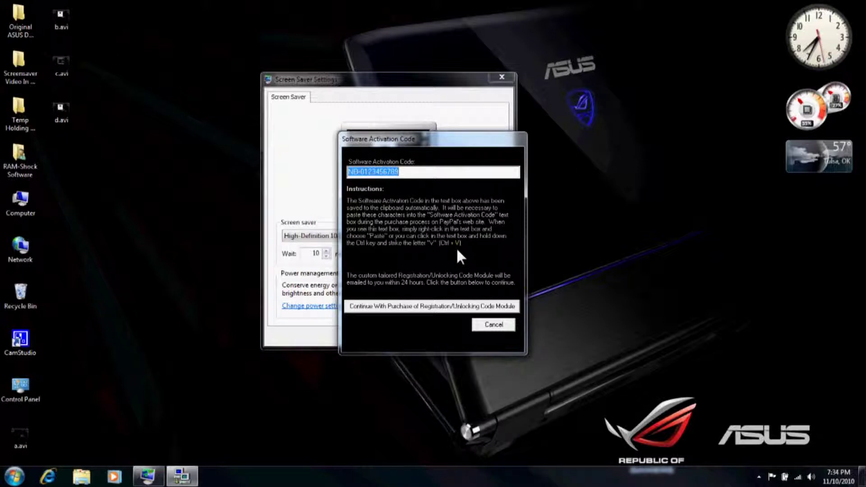
Select the software activation code and continue with the purchase of the Registration/Unlocking Code Module
{"action": "left_click_drag", "start_coordinate": [350, 172], "coordinate": [405, 177]}
{"action": "right_click", "coordinate": [368, 175]}
{"action": "left_click", "coordinate": [396, 309]}
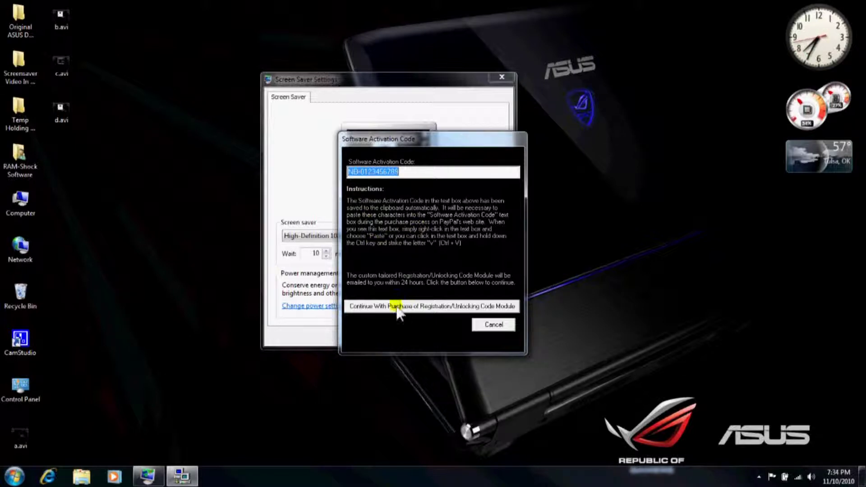
{"action": "left_click", "coordinate": [439, 309]}
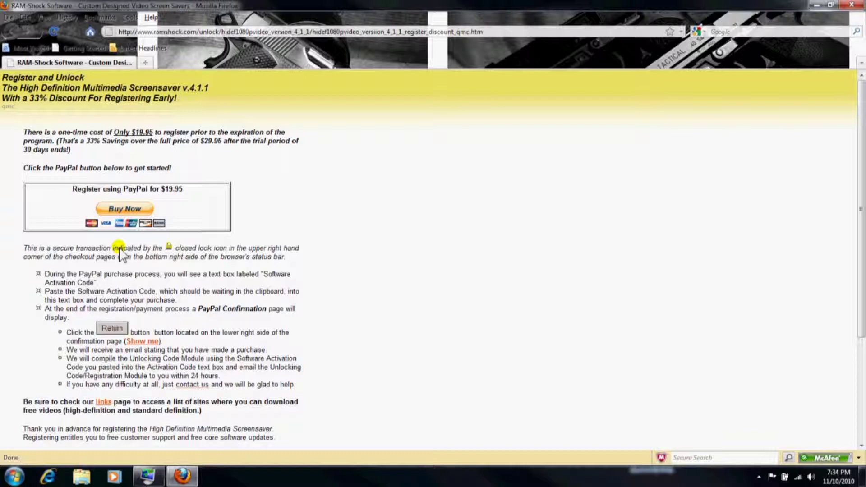
Proceed to the PayPal checkout for the $19.95 registration and review the debit or credit card payment form
{"action": "left_click", "coordinate": [123, 210]}
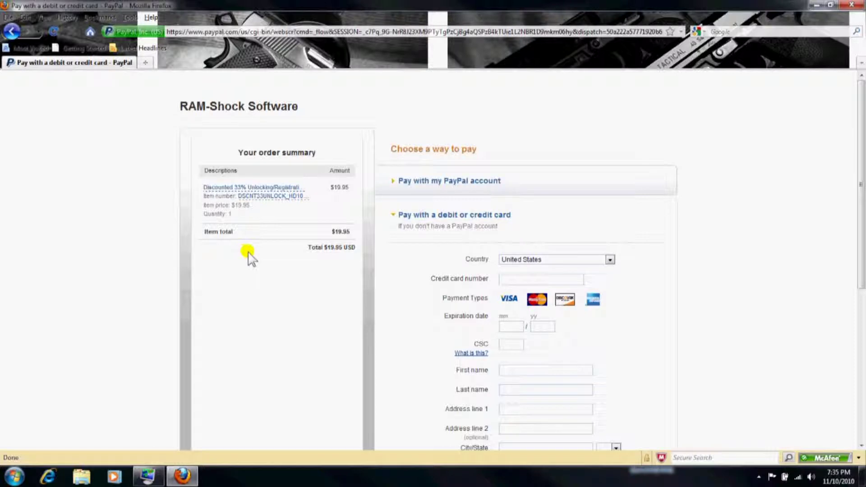
{"action": "scroll", "coordinate": [288, 272], "scroll_direction": "down", "scroll_amount": 5}
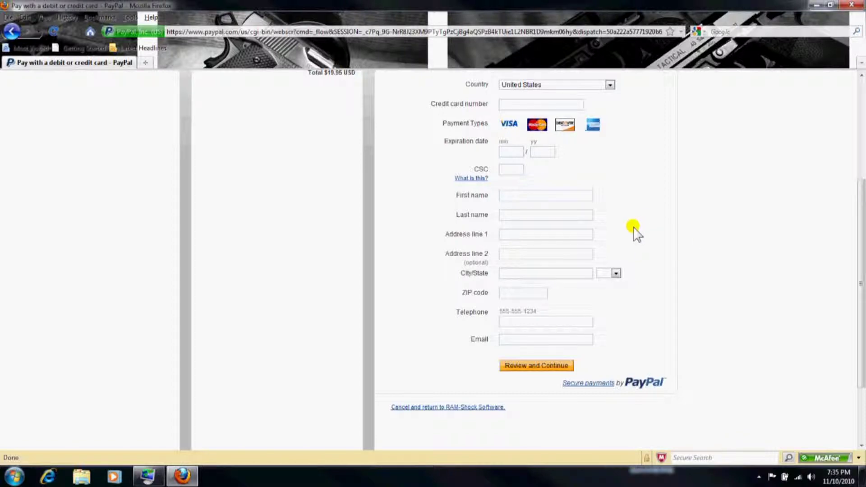
Paste the software activation code into the first address line of the payment form, then close the browser without submitting
{"action": "left_click", "coordinate": [505, 235]}
{"action": "right_click", "coordinate": [508, 234]}
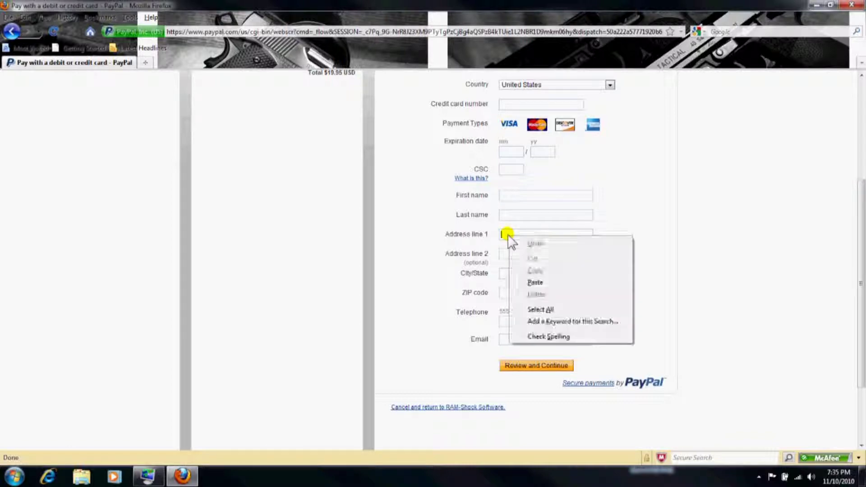
{"action": "left_click", "coordinate": [551, 283]}
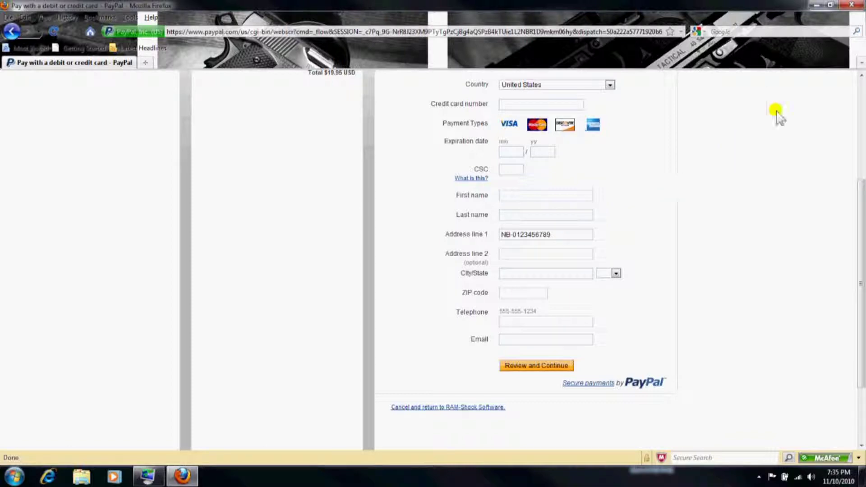
{"action": "left_click", "coordinate": [851, 5]}
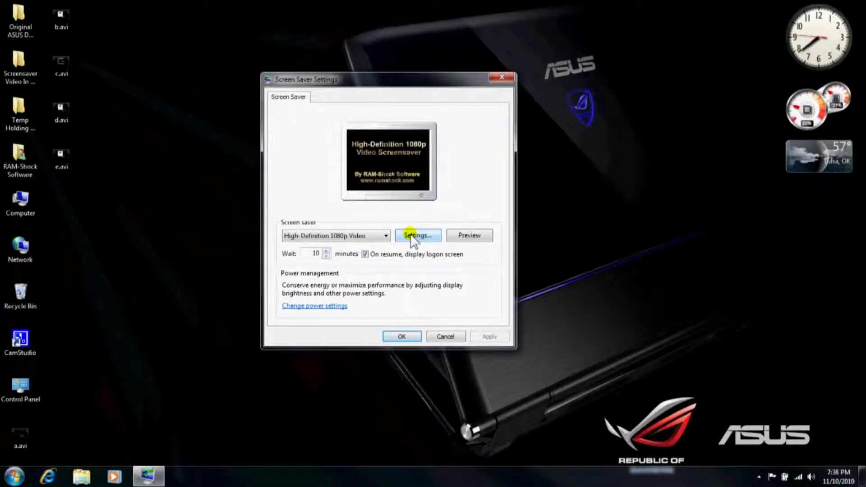
Reopen the High-Definition 1080p Video screensaver's configuration screen and view the information about the program
{"action": "left_click", "coordinate": [411, 235]}
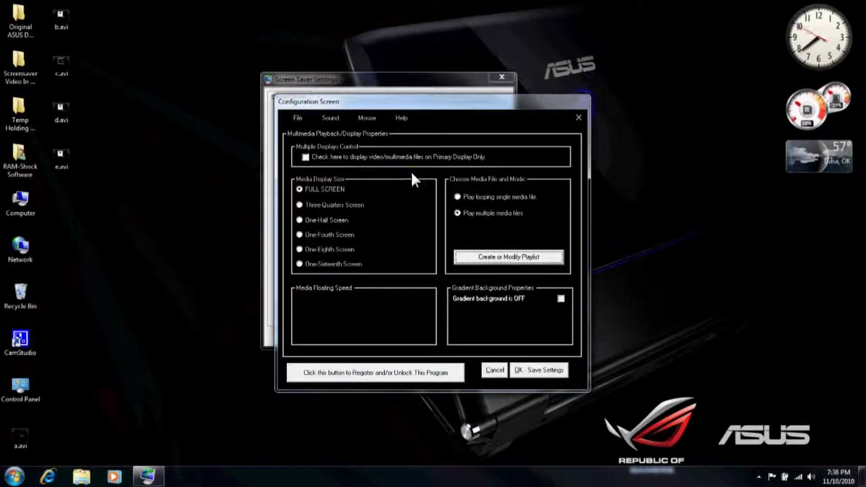
{"action": "left_click", "coordinate": [405, 119]}
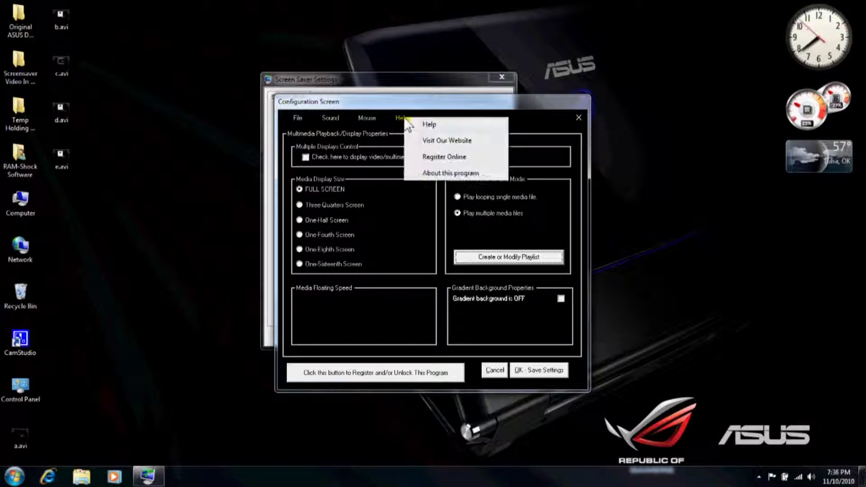
{"action": "left_click", "coordinate": [432, 173]}
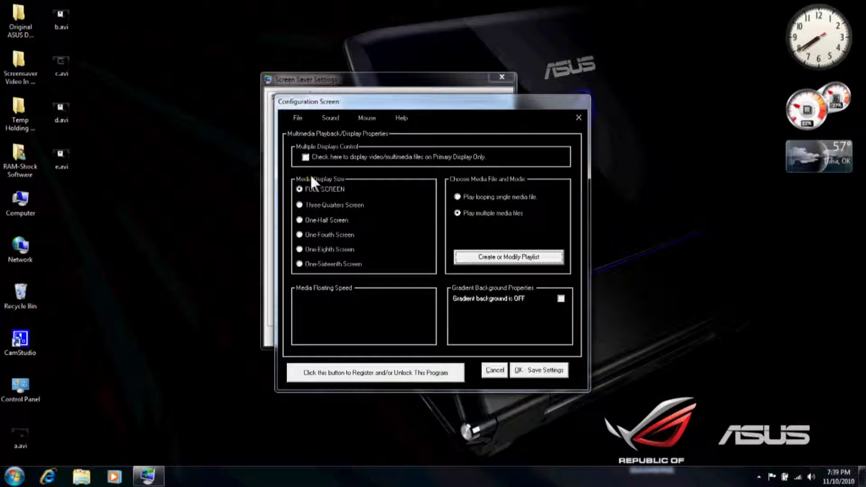
Try the primary-display-only playback option, review its cascading symbols and black screen choices for extended monitors, and switch it off again
{"action": "left_click", "coordinate": [305, 158]}
{"action": "left_click", "coordinate": [306, 157]}
{"action": "left_click", "coordinate": [306, 157]}
{"action": "left_click", "coordinate": [305, 157]}
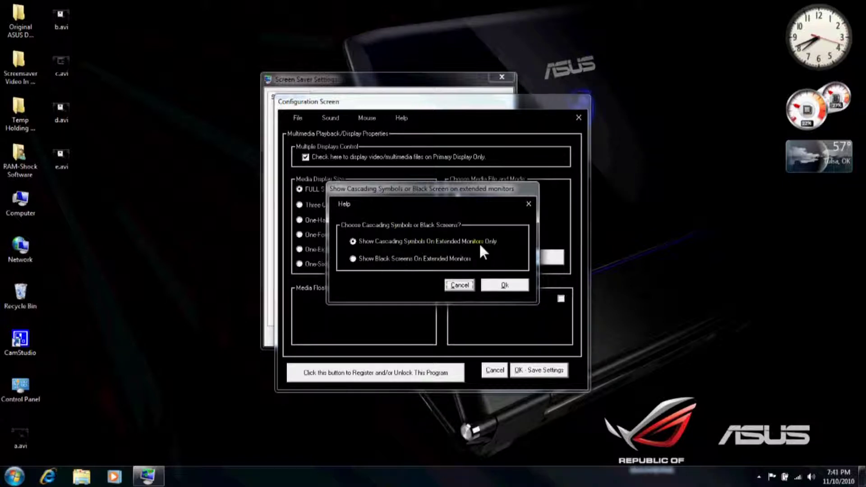
{"action": "left_click", "coordinate": [465, 285]}
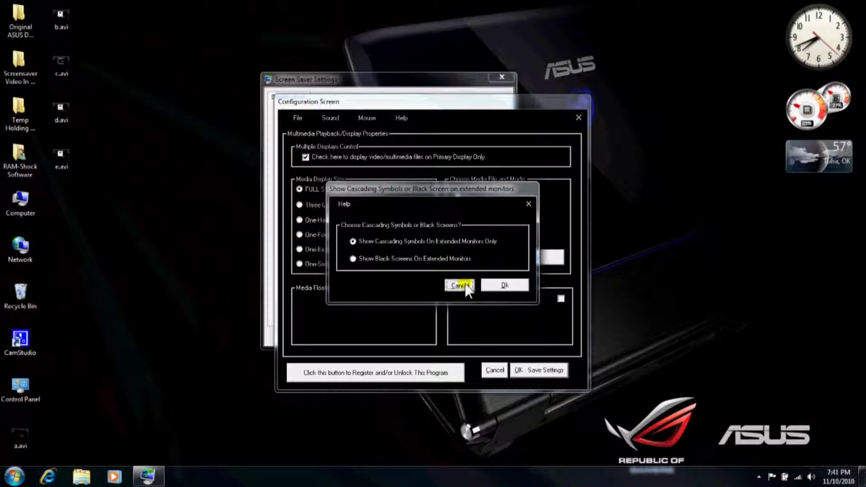
{"action": "left_click", "coordinate": [306, 157]}
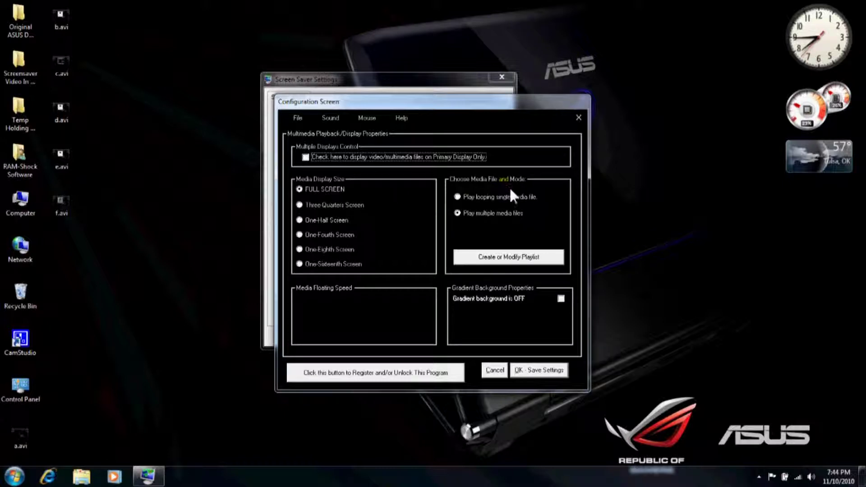
Alternate between looping a single media file and playing multiple media files to compare the selection options each mode offers
{"action": "left_click", "coordinate": [459, 198]}
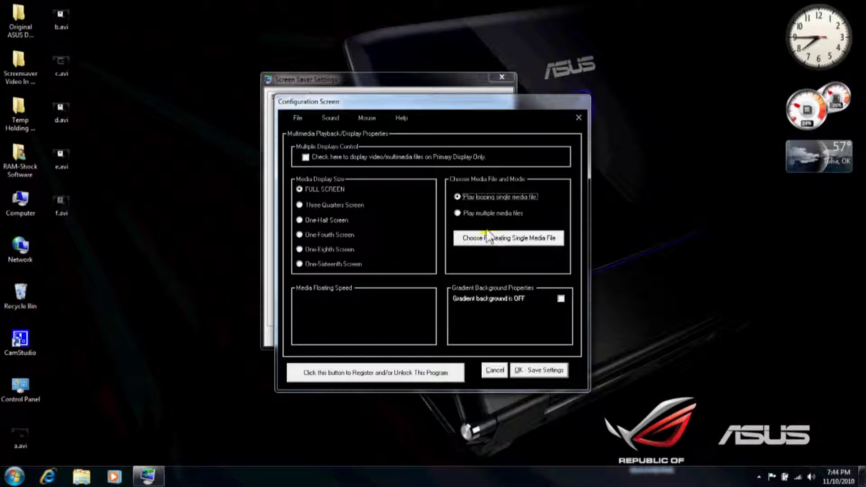
{"action": "left_click", "coordinate": [458, 213]}
{"action": "left_click", "coordinate": [461, 197]}
{"action": "left_click", "coordinate": [461, 212]}
{"action": "left_click", "coordinate": [461, 195]}
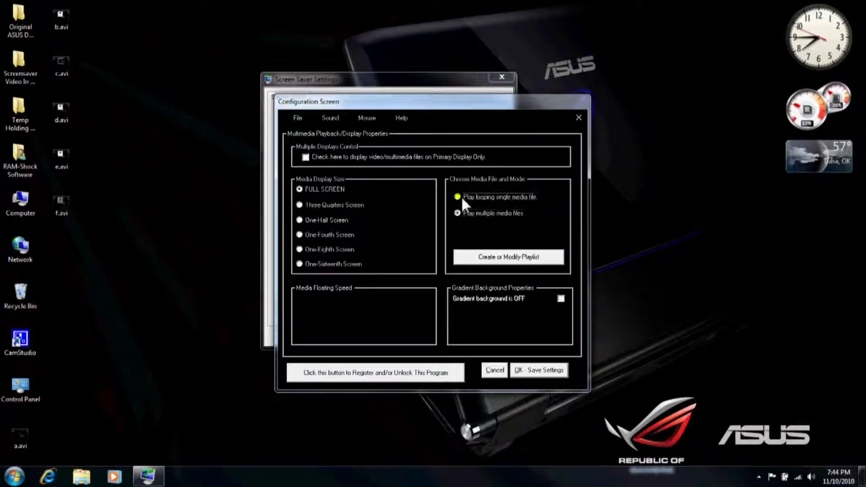
{"action": "left_click", "coordinate": [461, 211]}
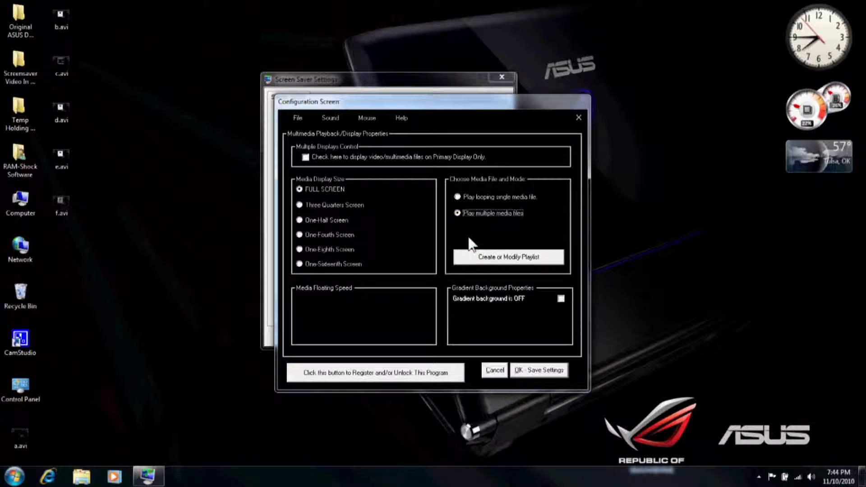
{"action": "left_click", "coordinate": [457, 197]}
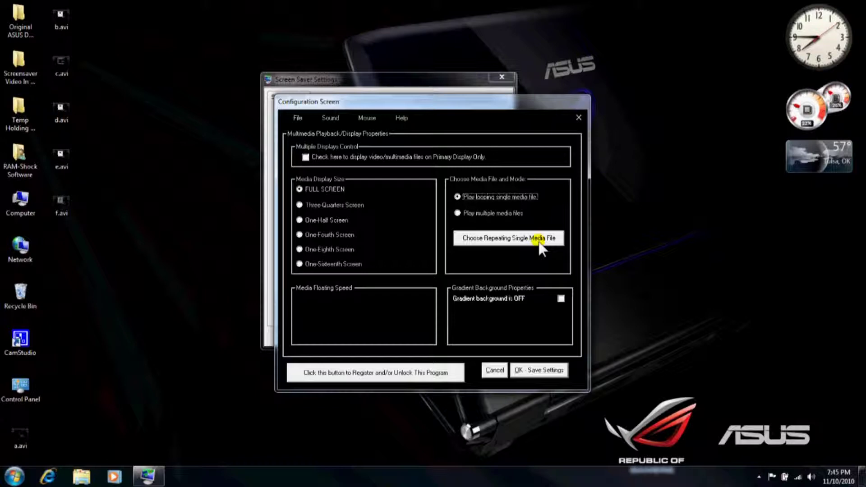
Set the media mode to play multiple media files and open the playlist for creation or modification
{"action": "left_click", "coordinate": [457, 212]}
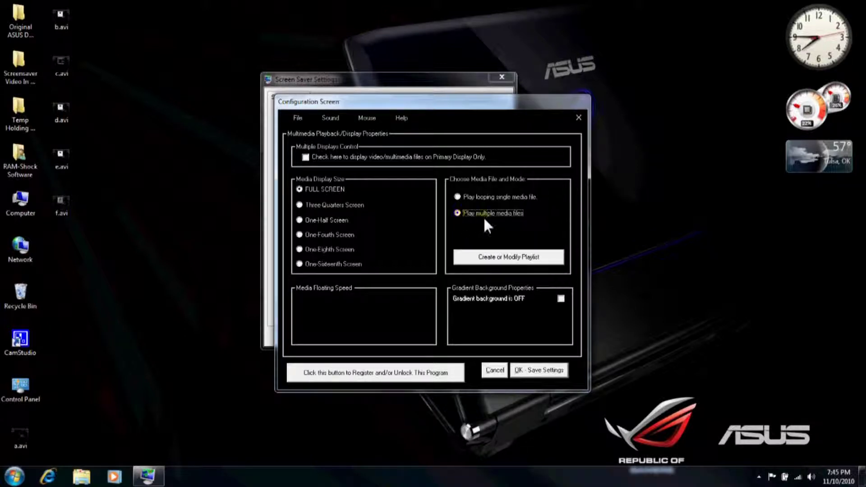
{"action": "left_click", "coordinate": [500, 258]}
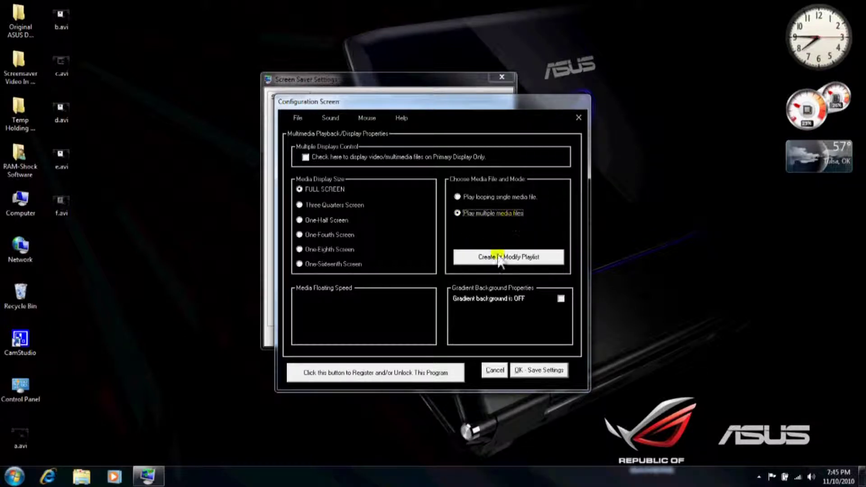